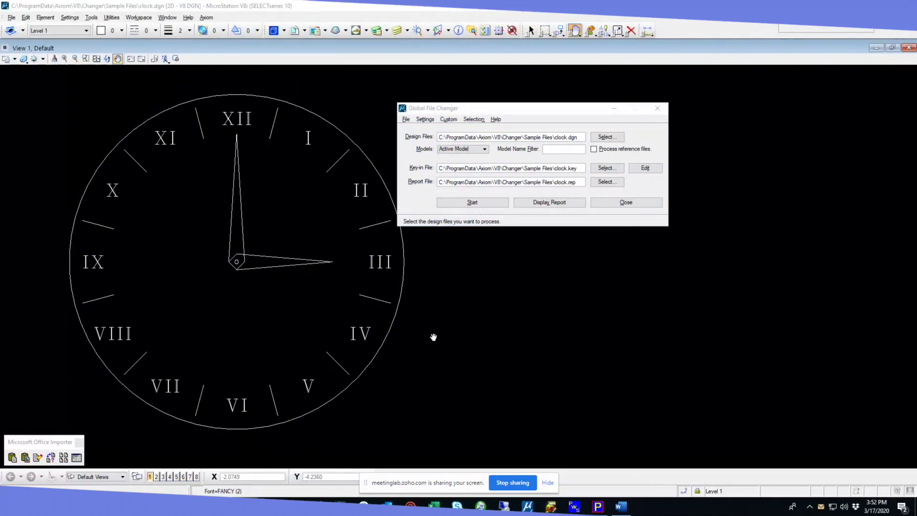
Launch Global File Changer for V8 from the Axiom menu for the clock drawing.
{"action": "left_click", "coordinate": [207, 18]}
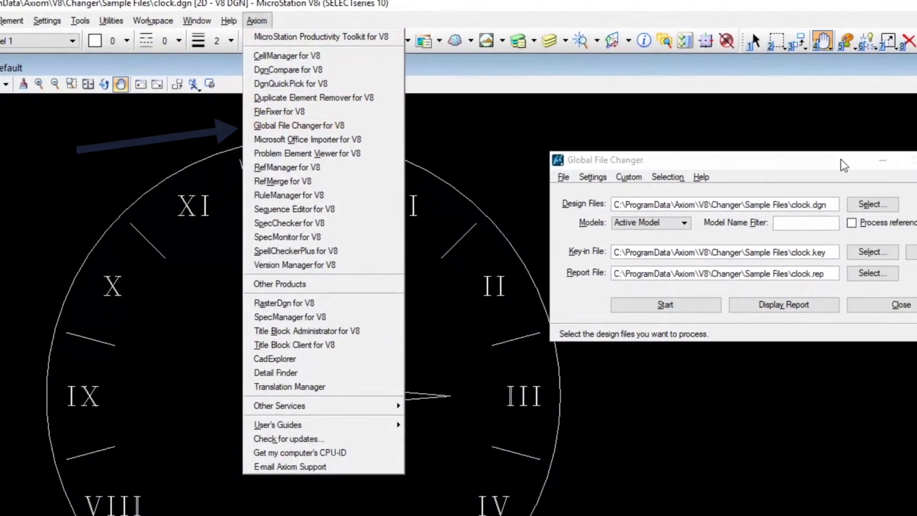
{"action": "left_click", "coordinate": [432, 135]}
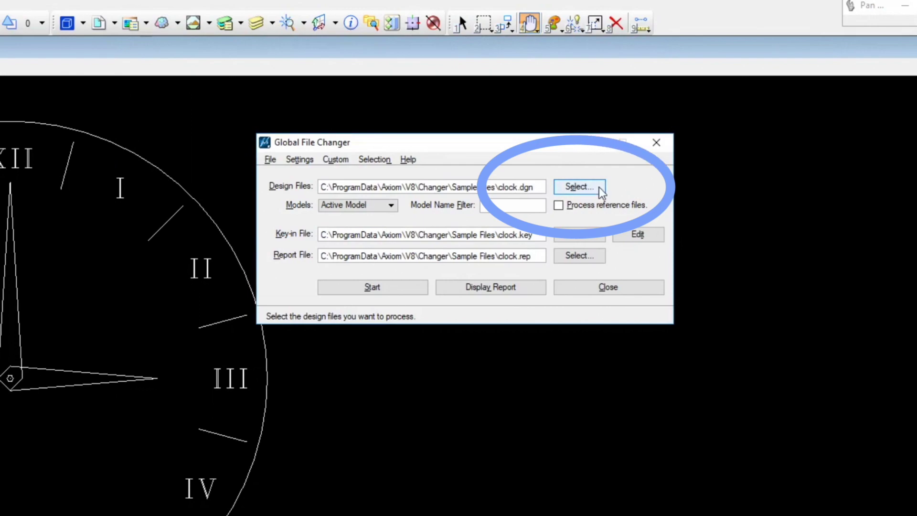
{"action": "left_click", "coordinate": [586, 191]}
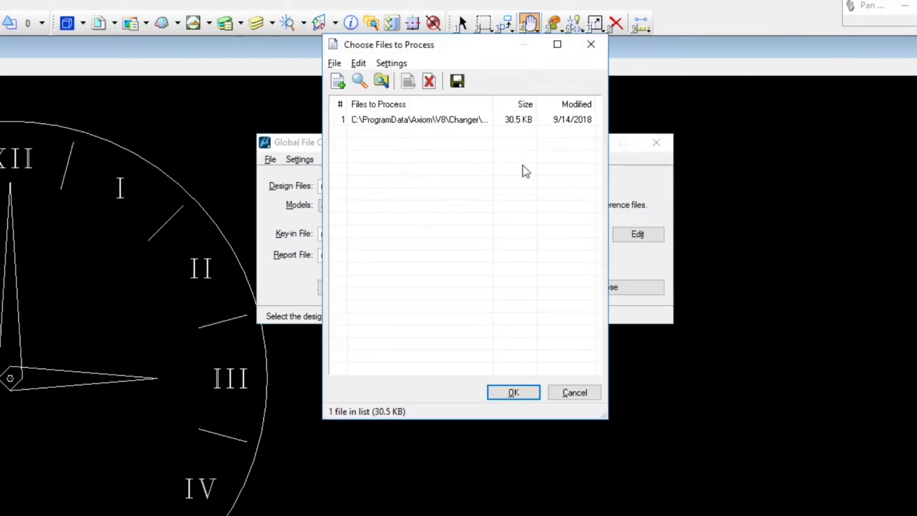
{"action": "left_click_drag", "start_coordinate": [436, 44], "coordinate": [438, 76]}
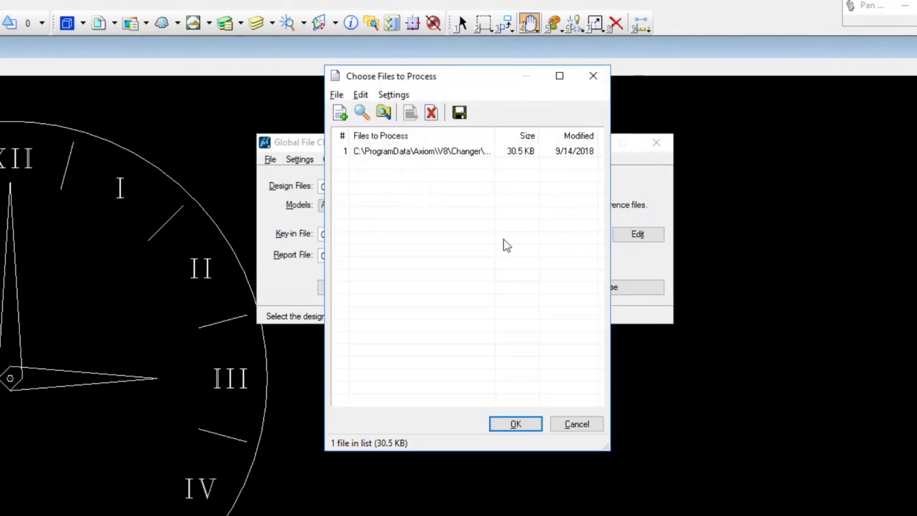
{"action": "right_click", "coordinate": [439, 228]}
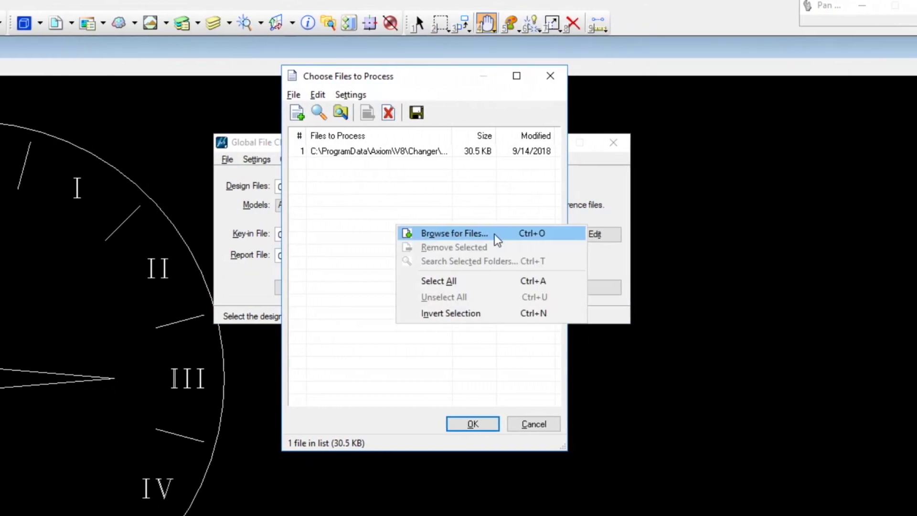
{"action": "left_click", "coordinate": [539, 234]}
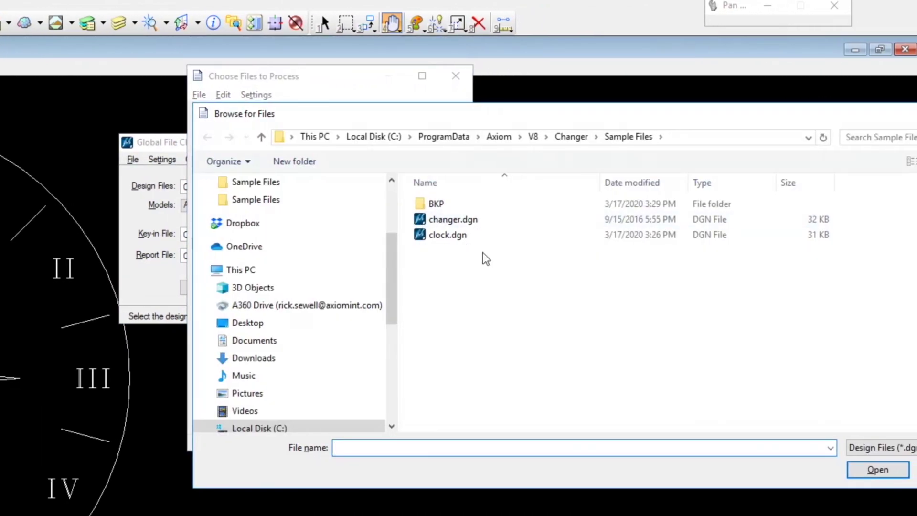
{"action": "left_click", "coordinate": [449, 235]}
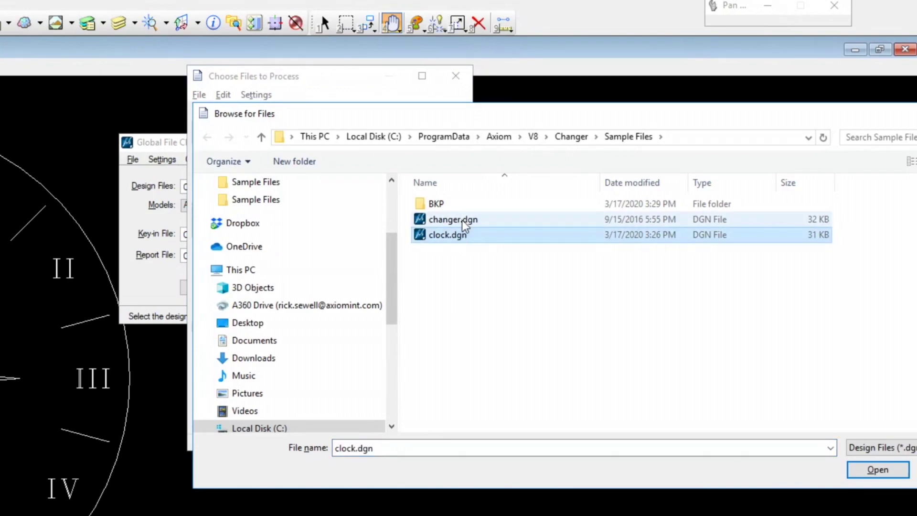
{"action": "left_click", "coordinate": [459, 220], "text": "ctrl"}
{"action": "left_click_drag", "start_coordinate": [675, 117], "coordinate": [387, 140]}
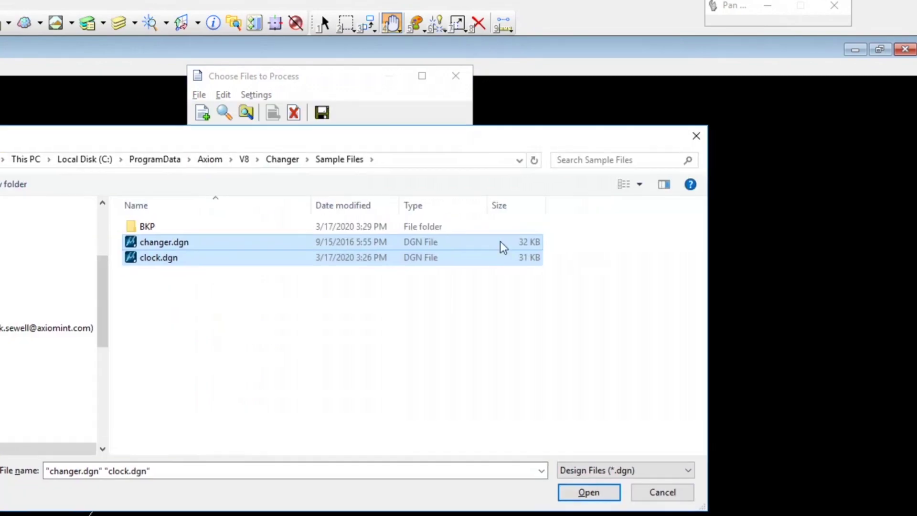
{"action": "left_click", "coordinate": [589, 492]}
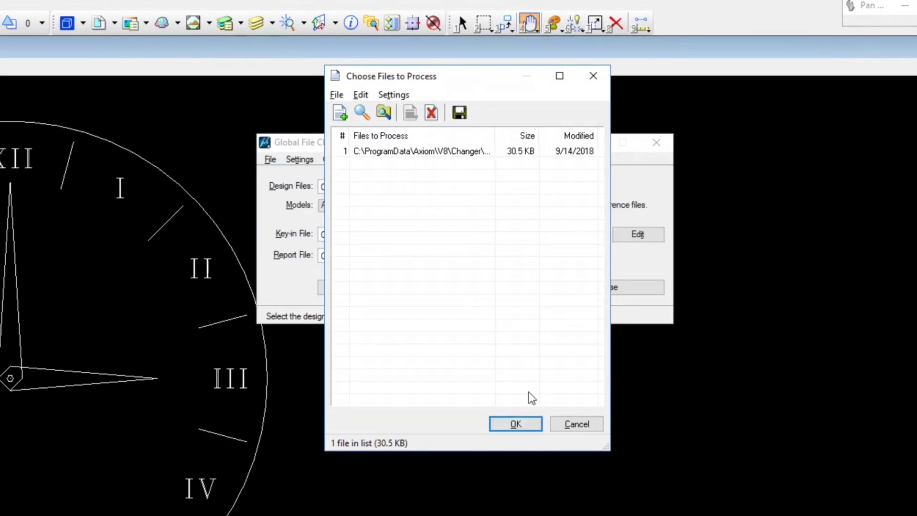
Accept clock.dgn as the design file and return to element picking in the drawing.
{"action": "left_click", "coordinate": [520, 424]}
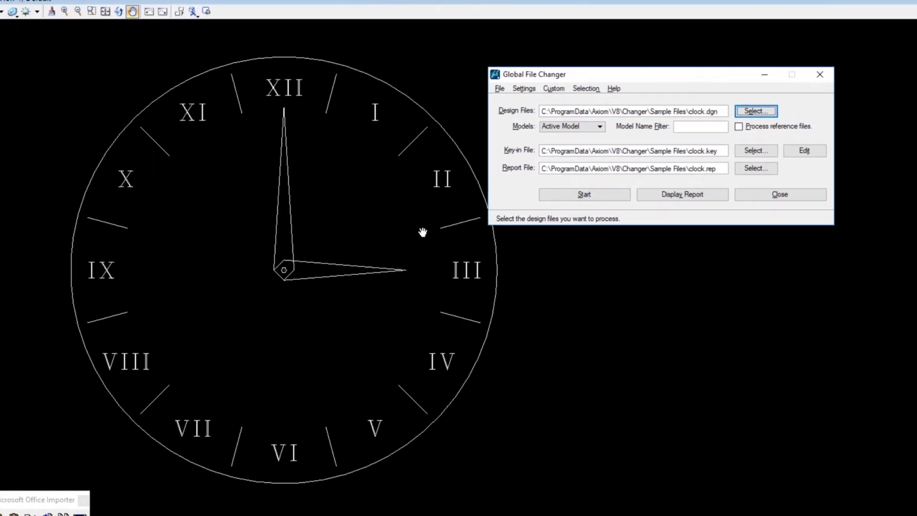
{"action": "left_click", "coordinate": [446, 180]}
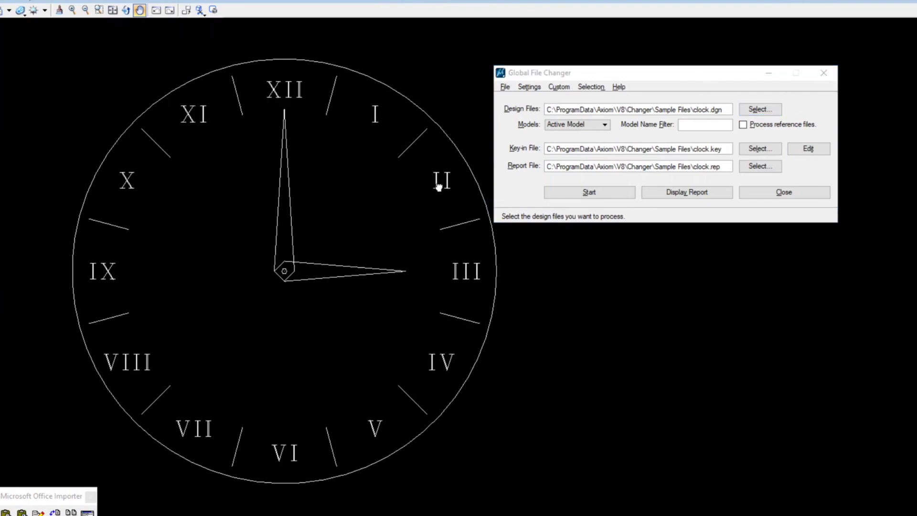
{"action": "right_click", "coordinate": [438, 170]}
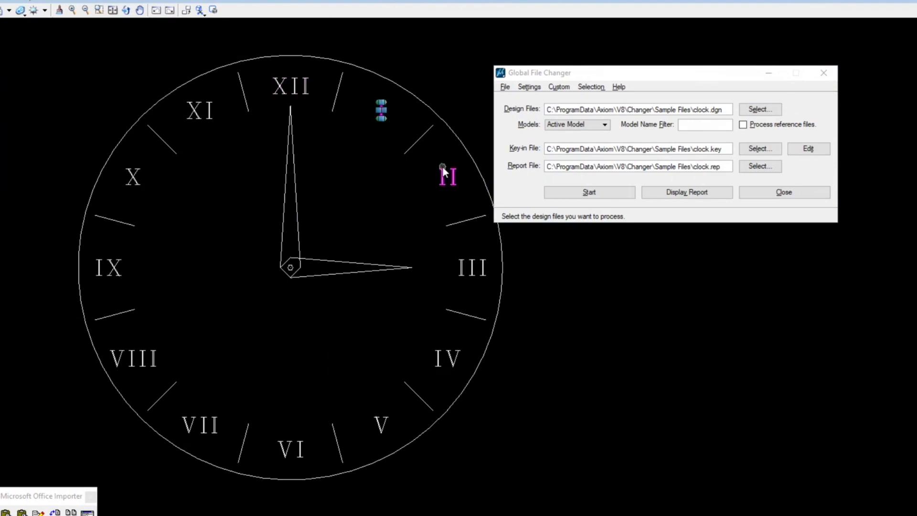
Select numerals II, III, IV and XII in the view, then clear the selection.
{"action": "left_click", "coordinate": [447, 183]}
{"action": "left_click", "coordinate": [473, 276]}
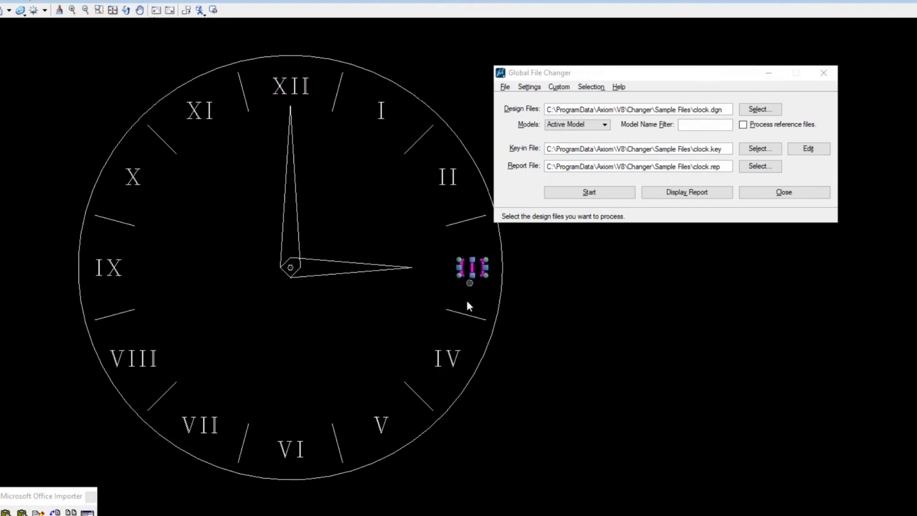
{"action": "left_click", "coordinate": [449, 358], "text": "ctrl"}
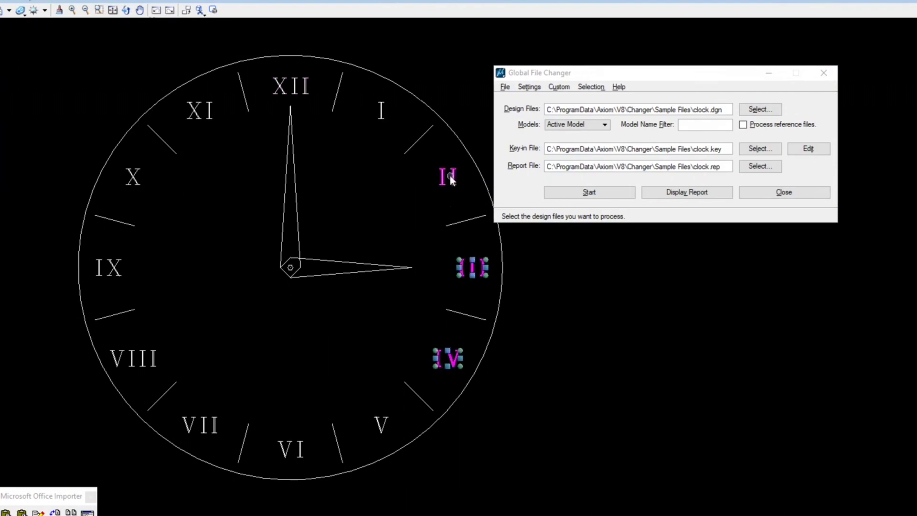
{"action": "left_click", "coordinate": [291, 86], "text": "ctrl"}
{"action": "left_click", "coordinate": [610, 316]}
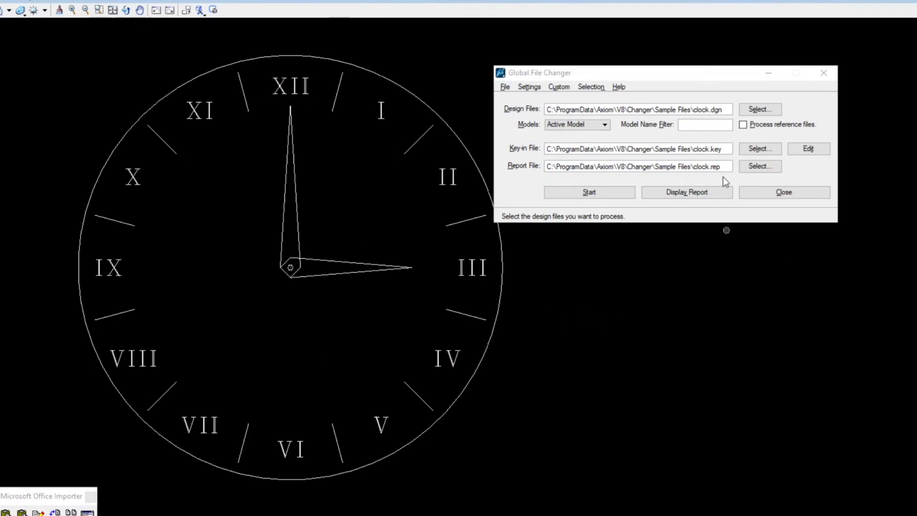
{"action": "left_click", "coordinate": [690, 85]}
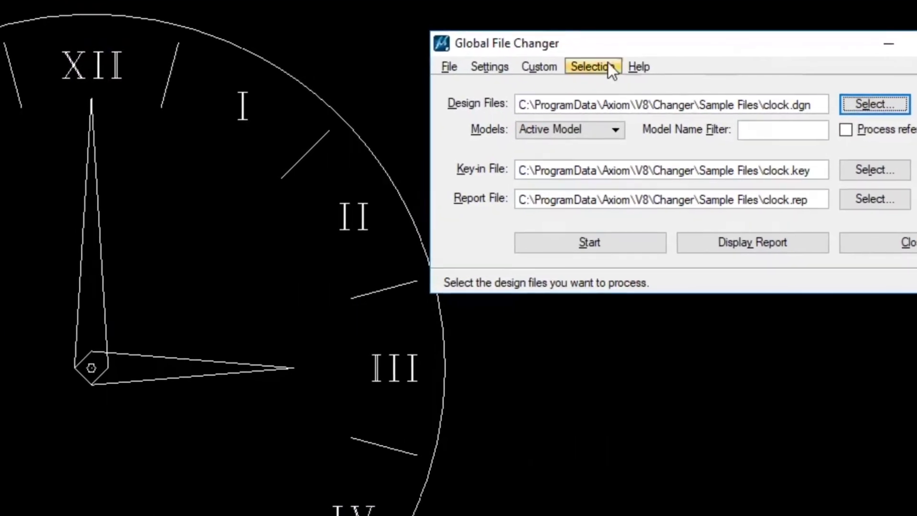
Add a DEFAULT selection set restricted to Text elements and test that it picks the Roman numerals.
{"action": "left_click", "coordinate": [608, 65]}
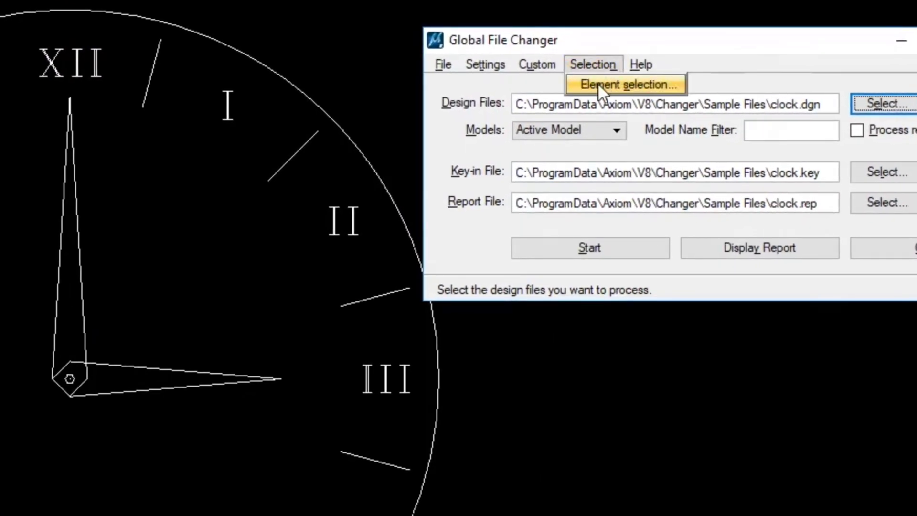
{"action": "left_click", "coordinate": [598, 82]}
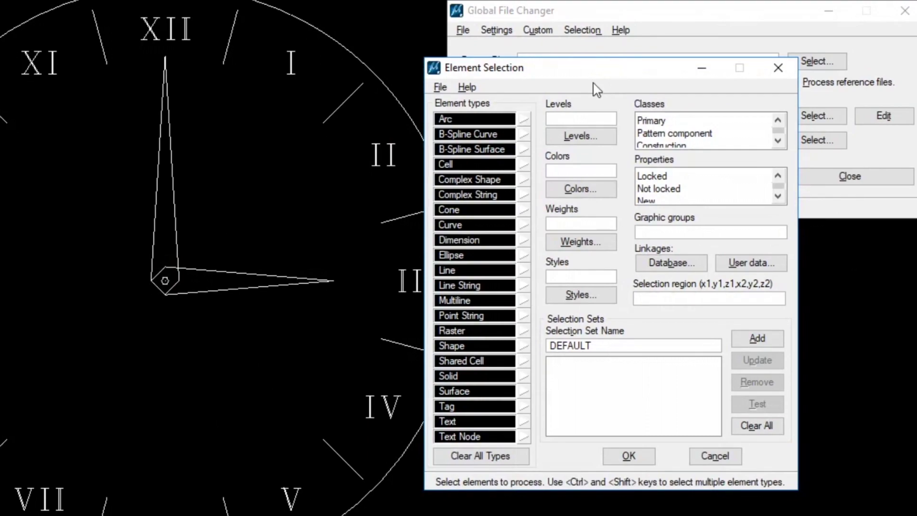
{"action": "left_click", "coordinate": [459, 420]}
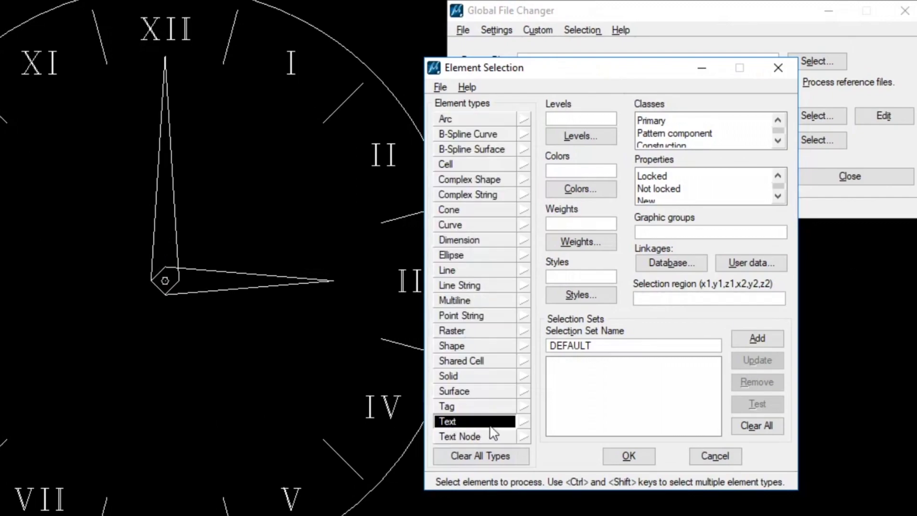
{"action": "left_click", "coordinate": [758, 337]}
{"action": "left_click", "coordinate": [758, 405]}
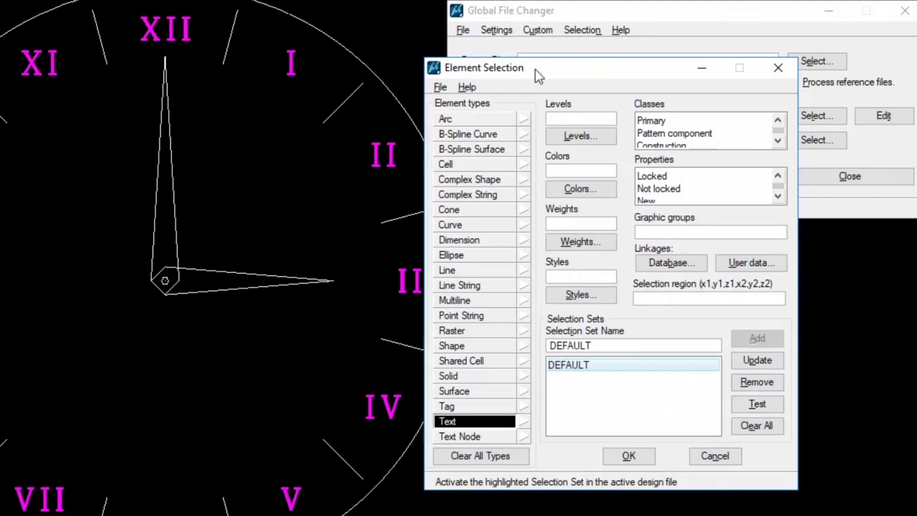
Load the saved selection sets from clock.sel.
{"action": "left_click", "coordinate": [440, 87]}
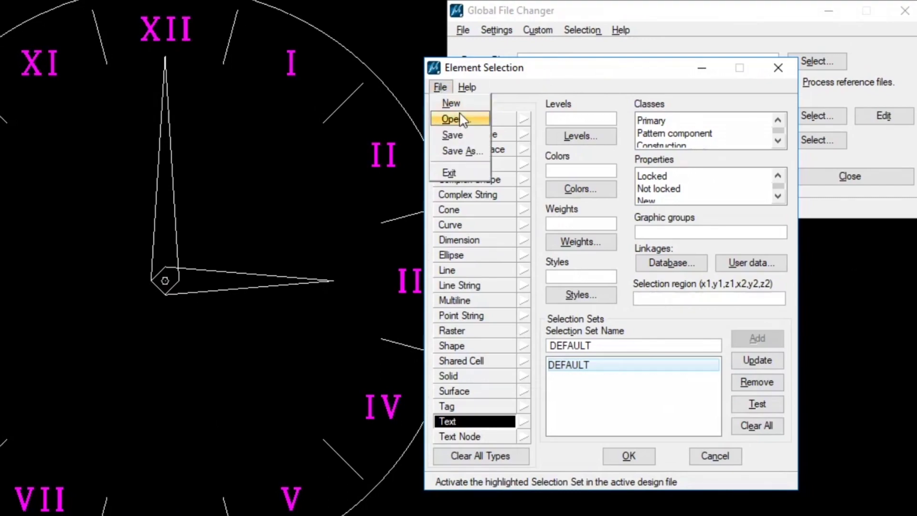
{"action": "left_click", "coordinate": [449, 119]}
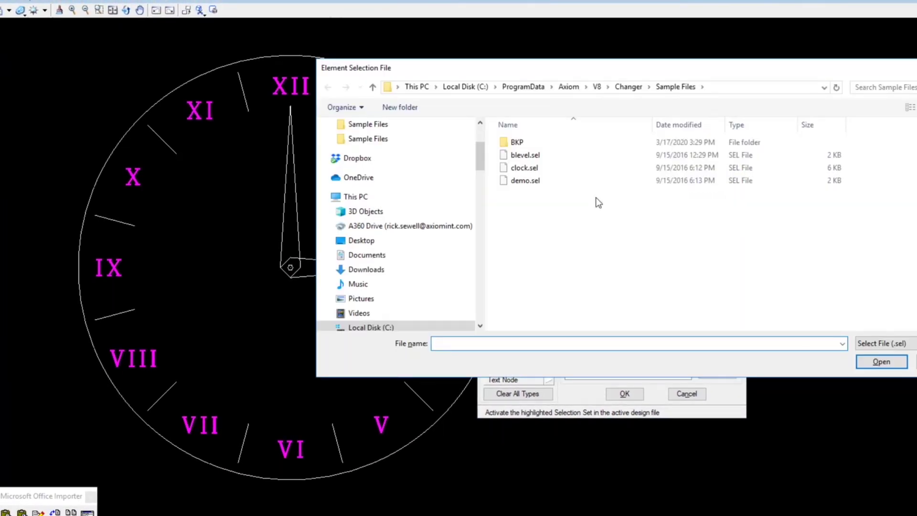
{"action": "double_click", "coordinate": [535, 170]}
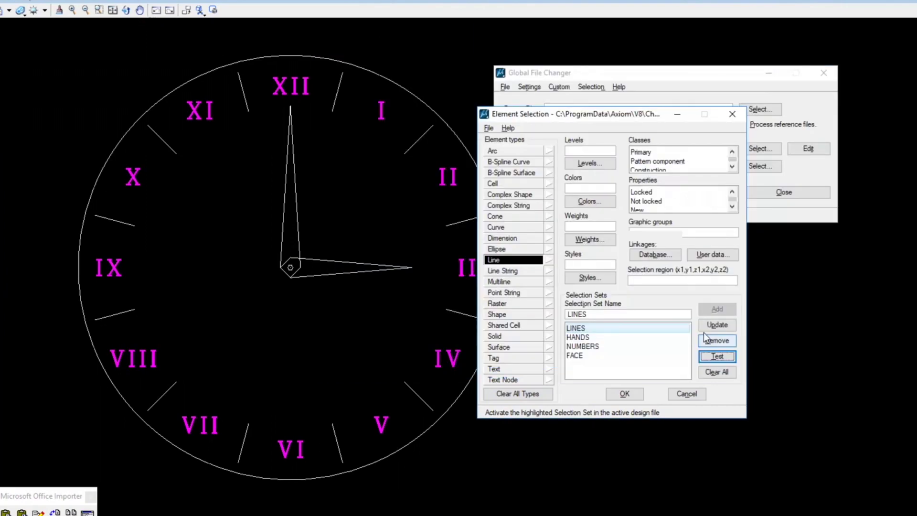
Test the LINES, HANDS, NUMBERS and FACE selection sets, then close Element Selection.
{"action": "left_click", "coordinate": [607, 326]}
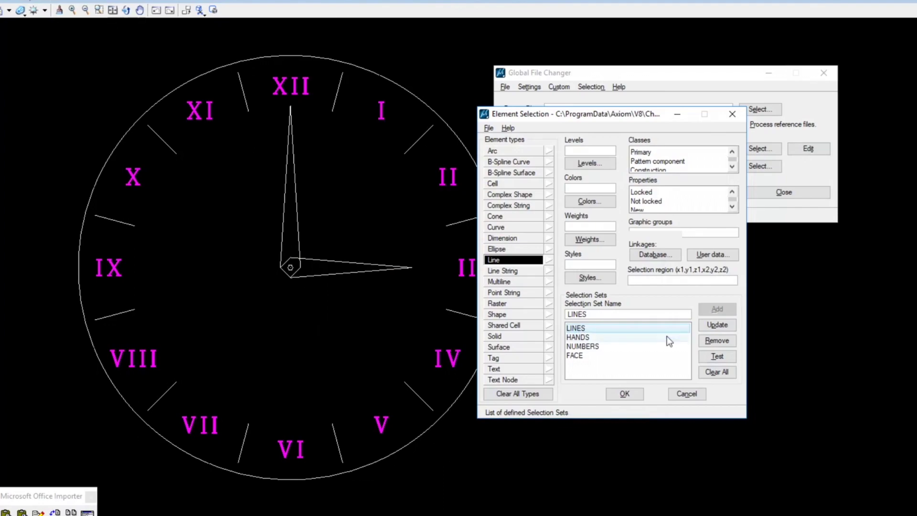
{"action": "left_click", "coordinate": [718, 357]}
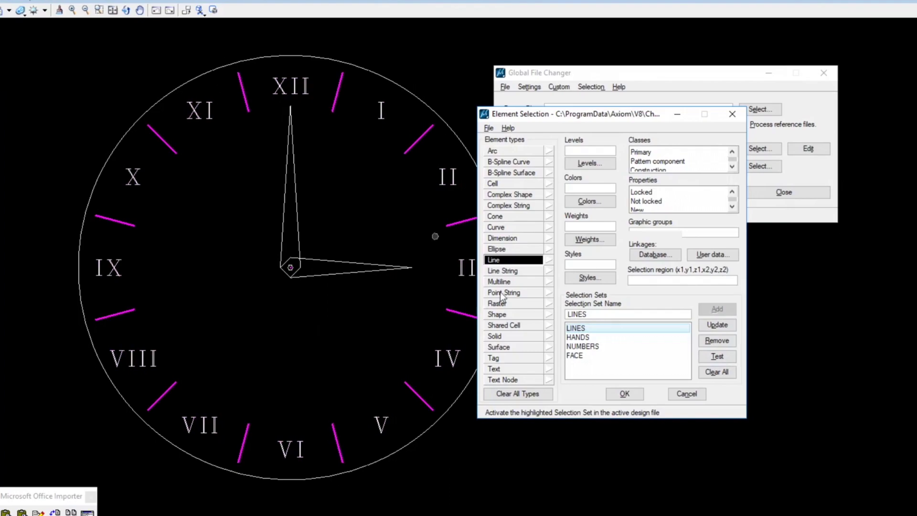
{"action": "left_click", "coordinate": [588, 338]}
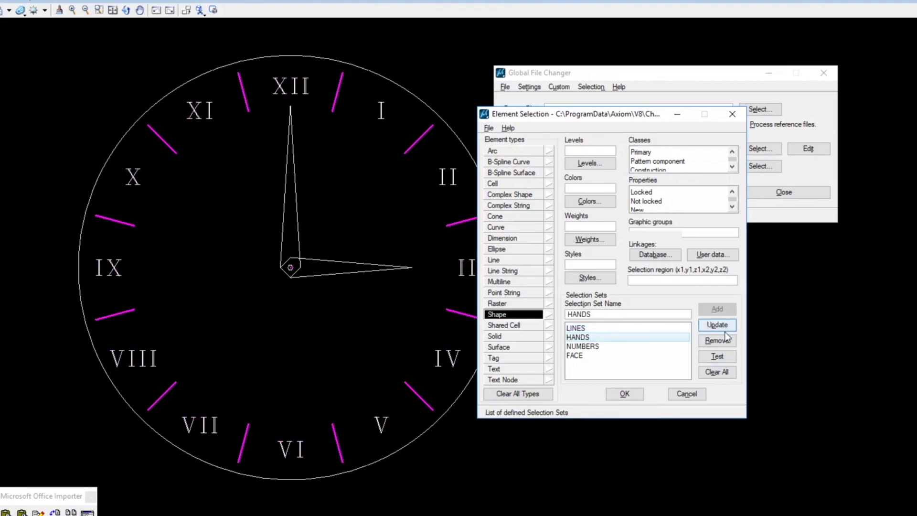
{"action": "left_click", "coordinate": [728, 356]}
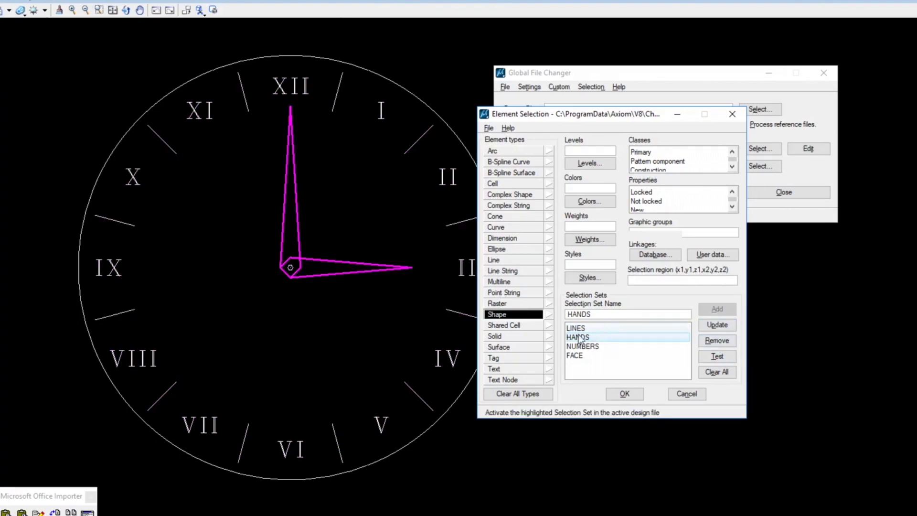
{"action": "left_click", "coordinate": [592, 347]}
{"action": "left_click", "coordinate": [710, 358]}
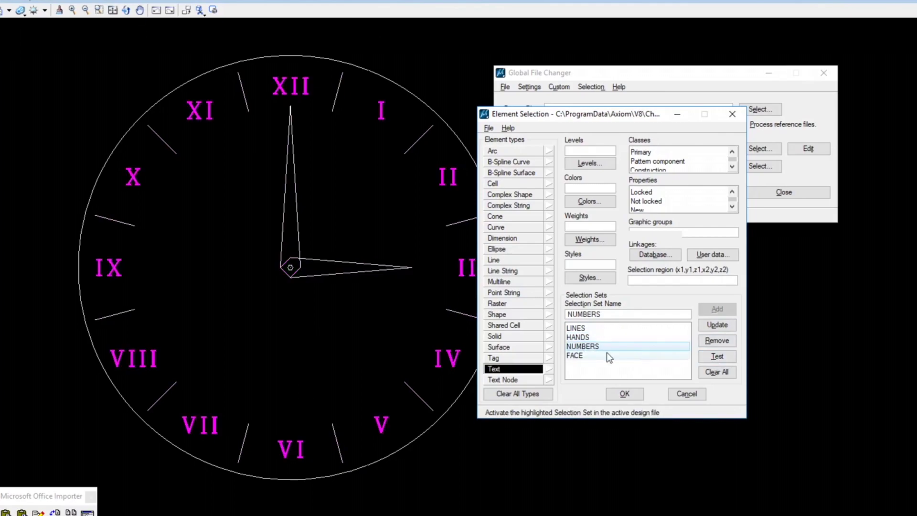
{"action": "left_click", "coordinate": [607, 355]}
{"action": "left_click", "coordinate": [718, 359]}
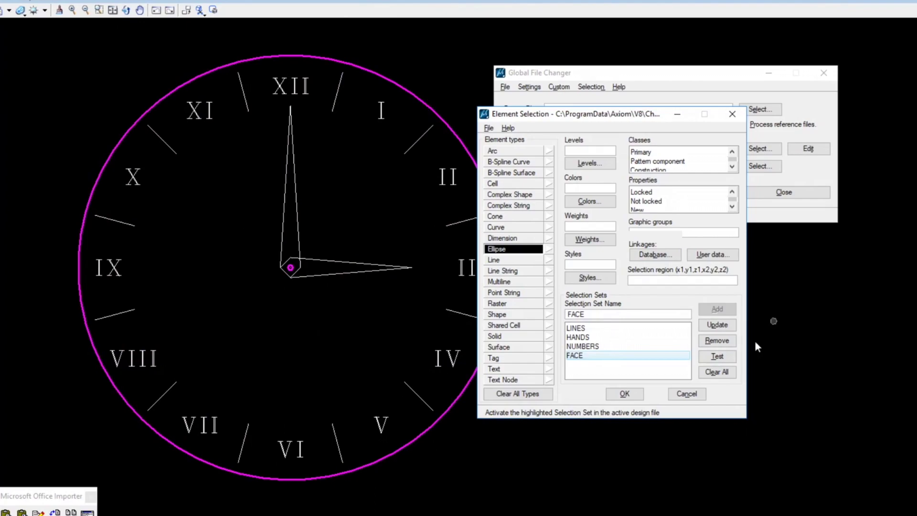
{"action": "left_click", "coordinate": [701, 394]}
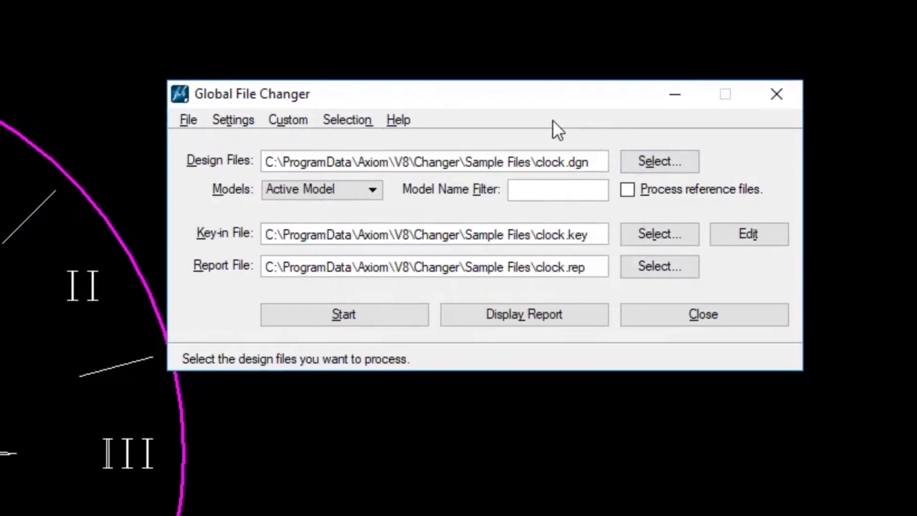
{"action": "left_click", "coordinate": [661, 239]}
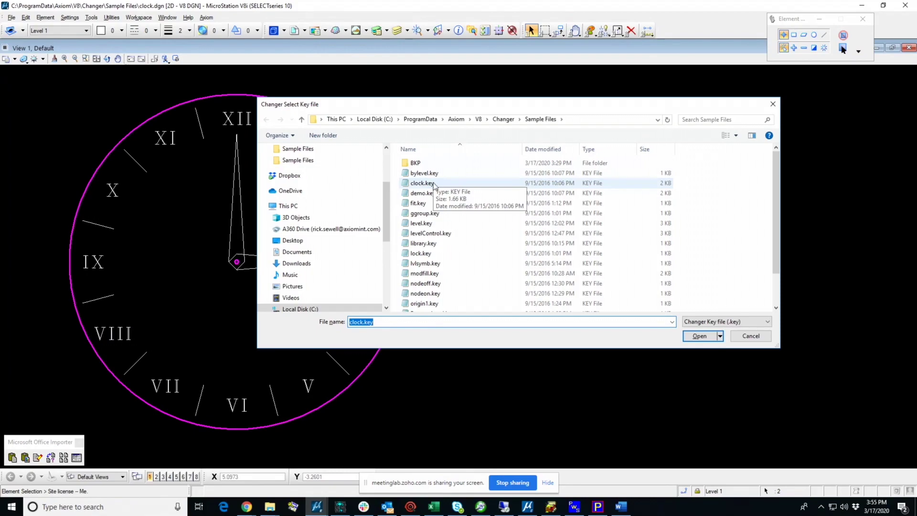
{"action": "double_click", "coordinate": [431, 184]}
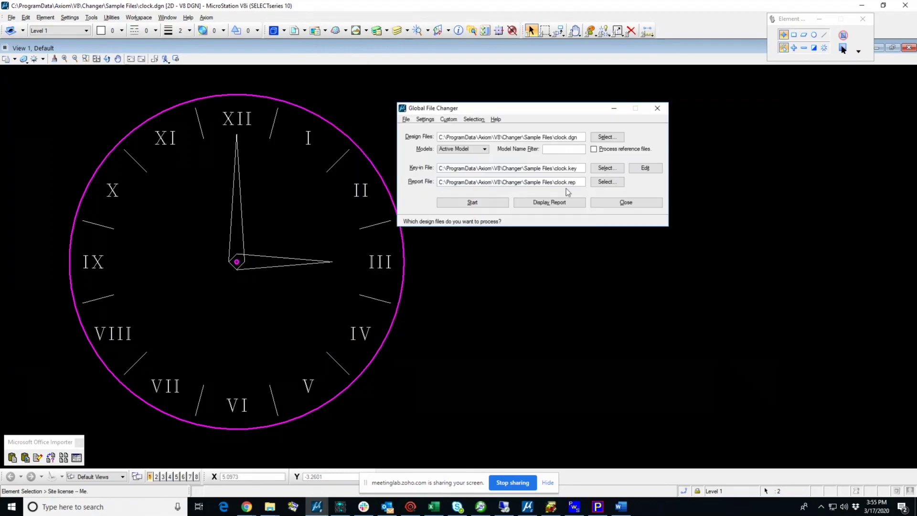
{"action": "left_click", "coordinate": [645, 168]}
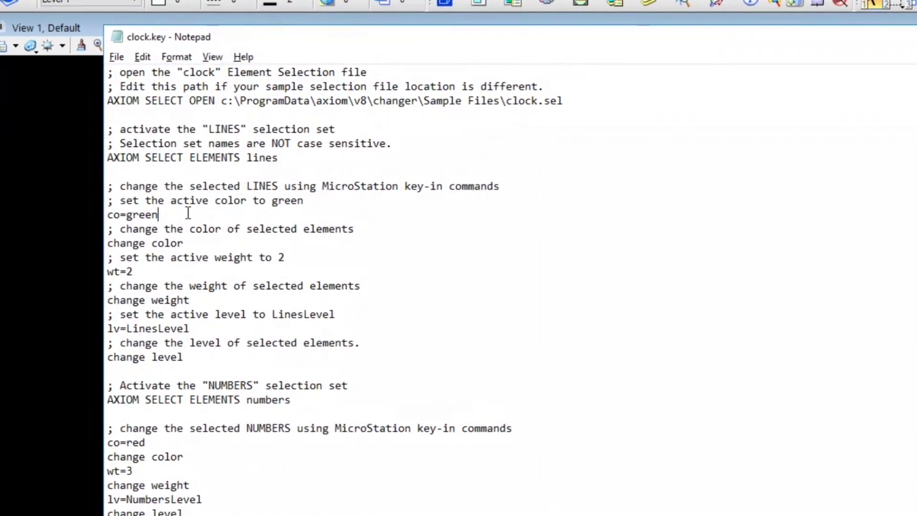
{"action": "left_click_drag", "start_coordinate": [188, 214], "coordinate": [107, 214]}
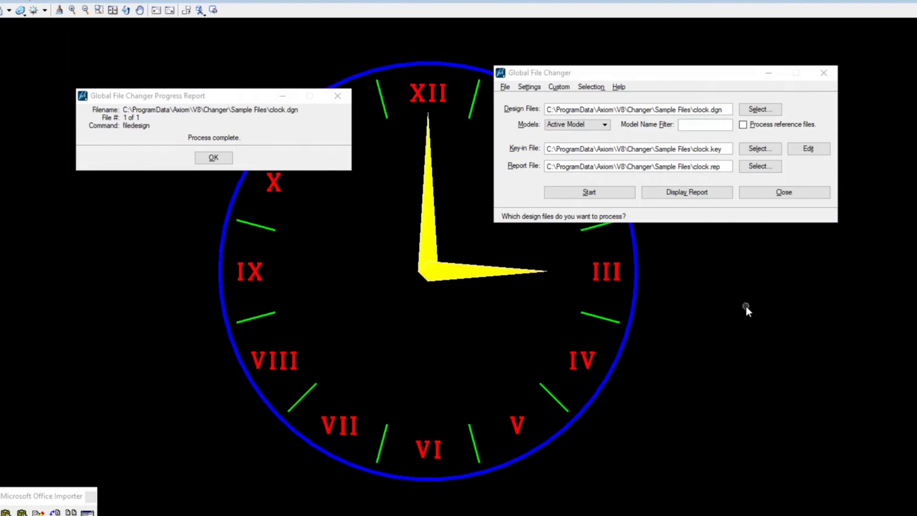
Dismiss the finished Progress Report and move the Global File Changer window lower.
{"action": "left_click", "coordinate": [214, 158]}
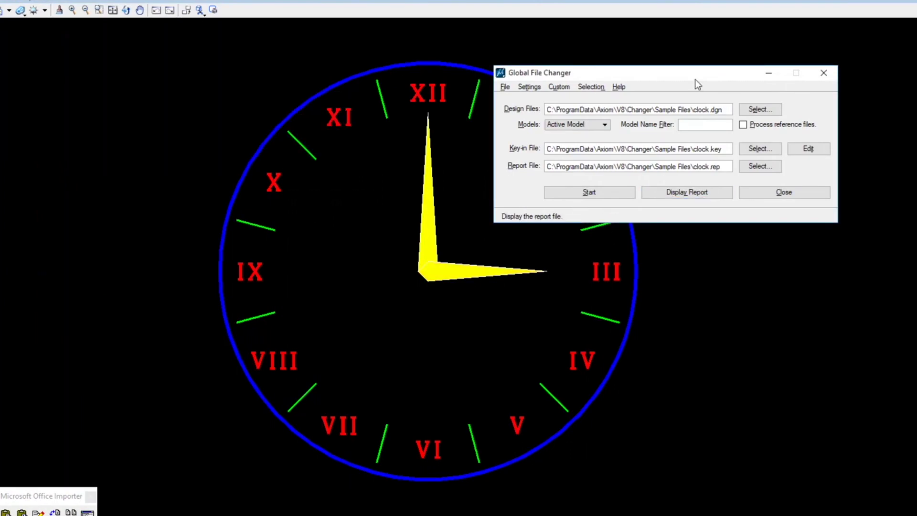
{"action": "left_click_drag", "start_coordinate": [679, 76], "coordinate": [620, 168]}
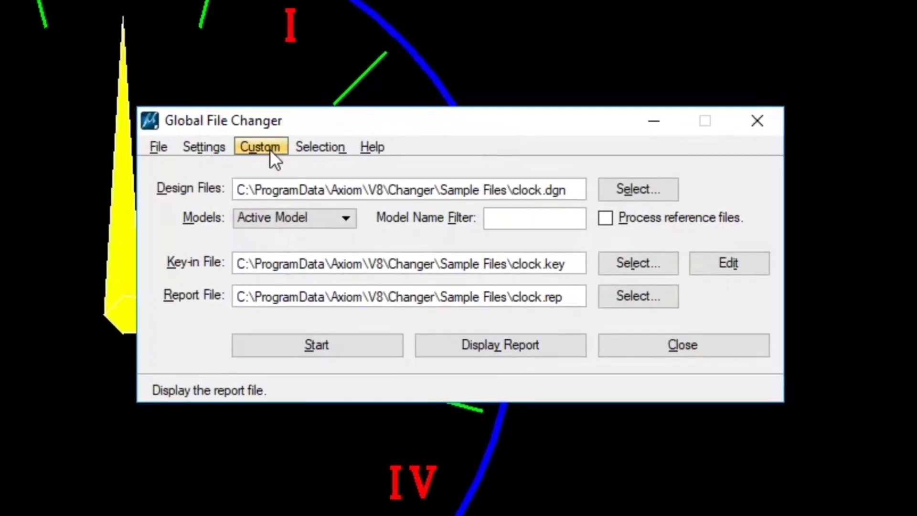
Show the list of custom changer tools in Global File Changer.
{"action": "left_click", "coordinate": [270, 147]}
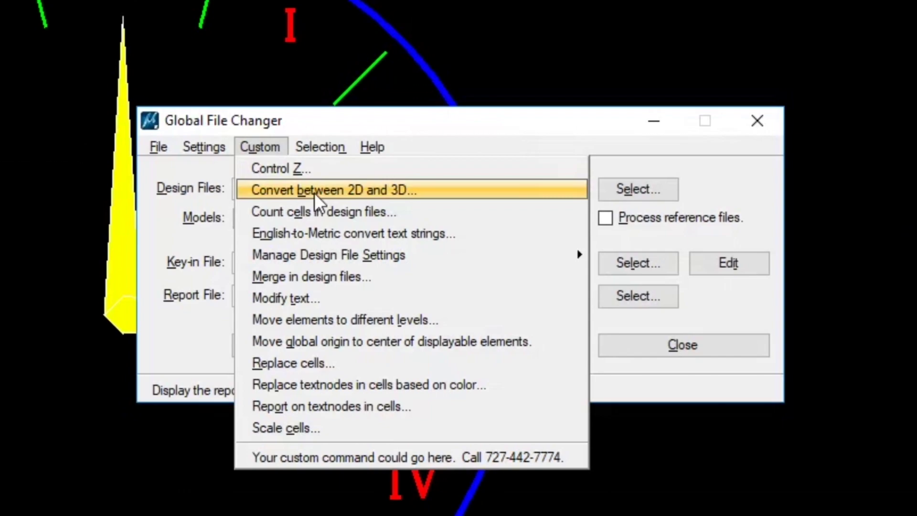
{"action": "mouse_move", "coordinate": [360, 257]}
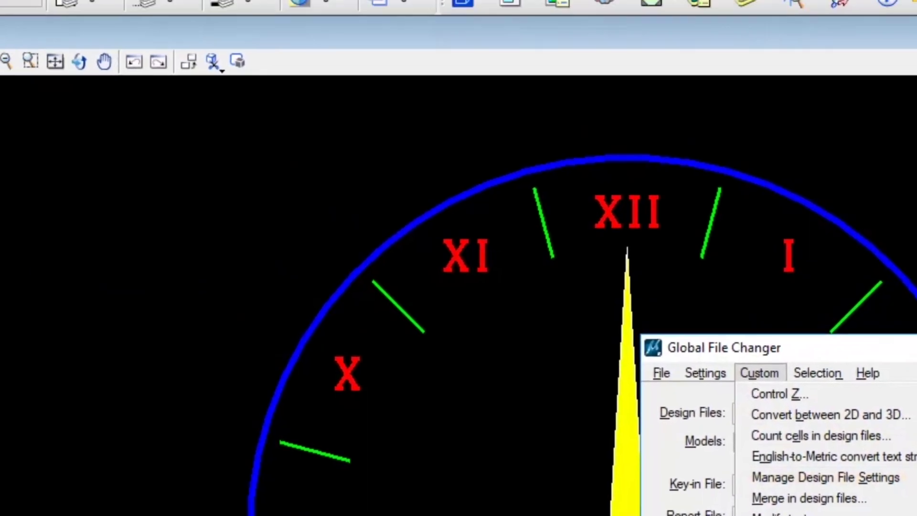
{"action": "left_click", "coordinate": [159, 40]}
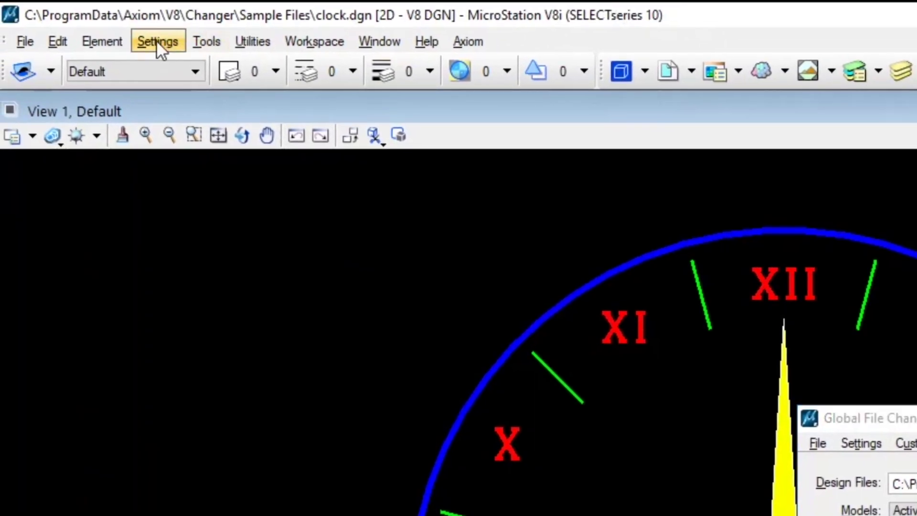
Browse Design File Settings (Active Angle, Angle Readout, Element Attributes) and cancel without changes.
{"action": "left_click", "coordinate": [156, 40]}
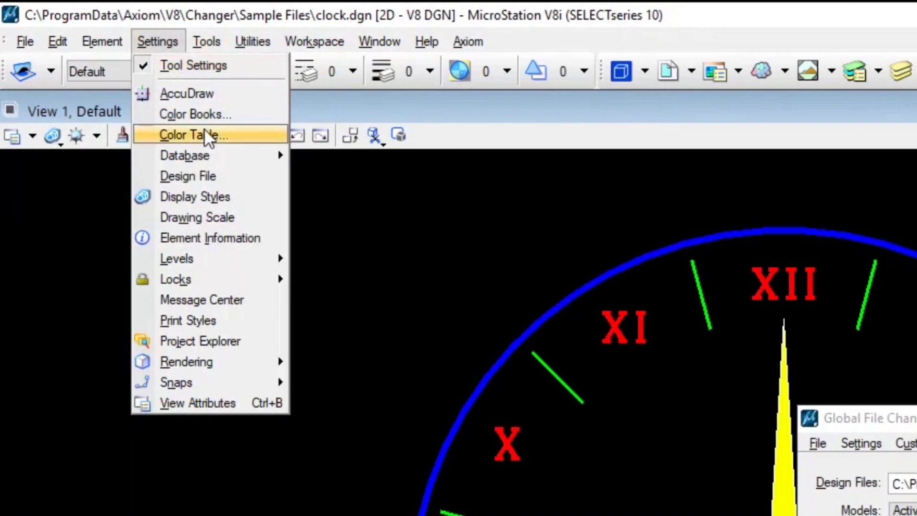
{"action": "left_click", "coordinate": [205, 175]}
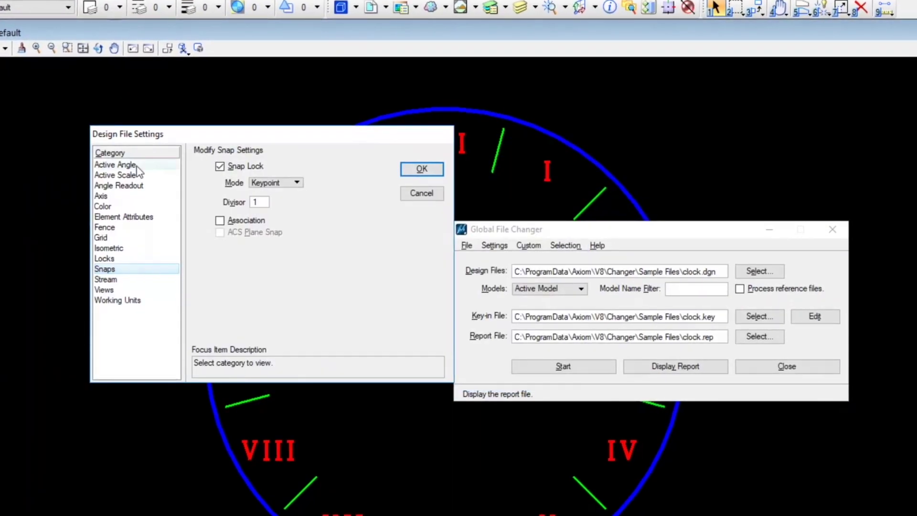
{"action": "left_click", "coordinate": [535, 210]}
{"action": "left_click", "coordinate": [535, 234]}
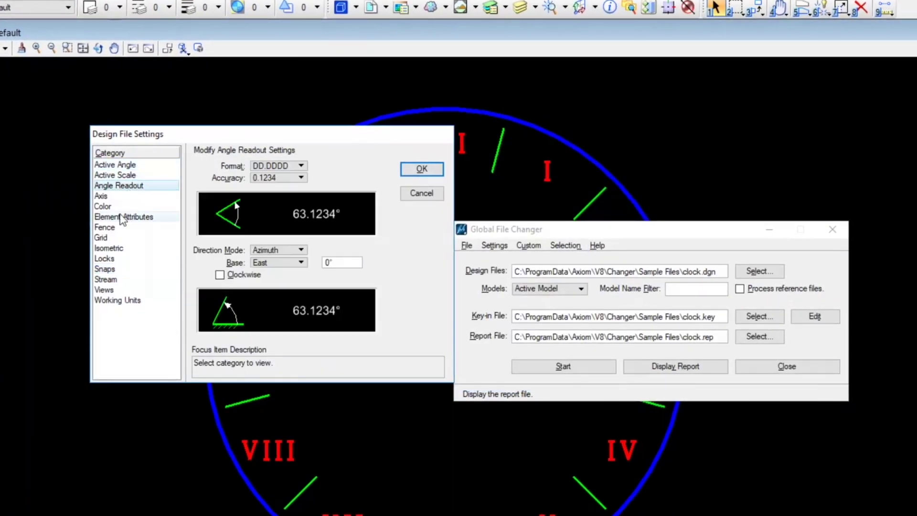
{"action": "left_click", "coordinate": [123, 217]}
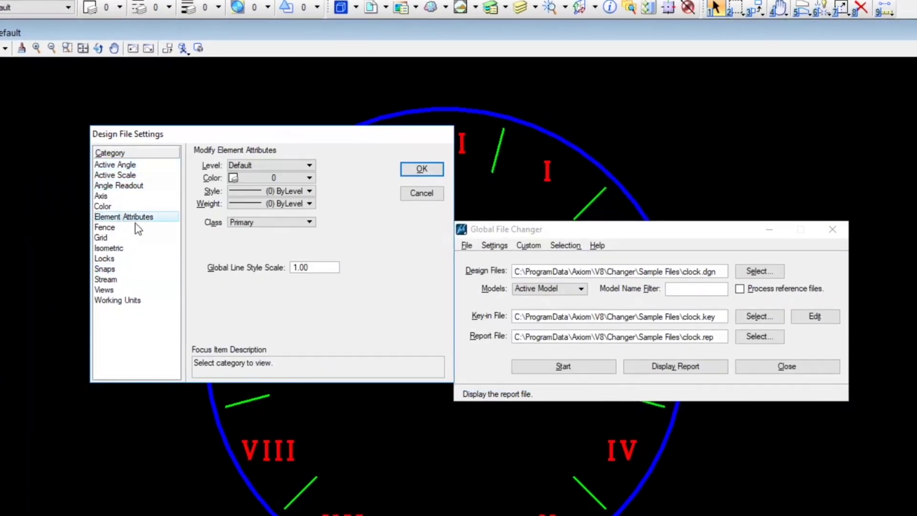
{"action": "left_click", "coordinate": [420, 196]}
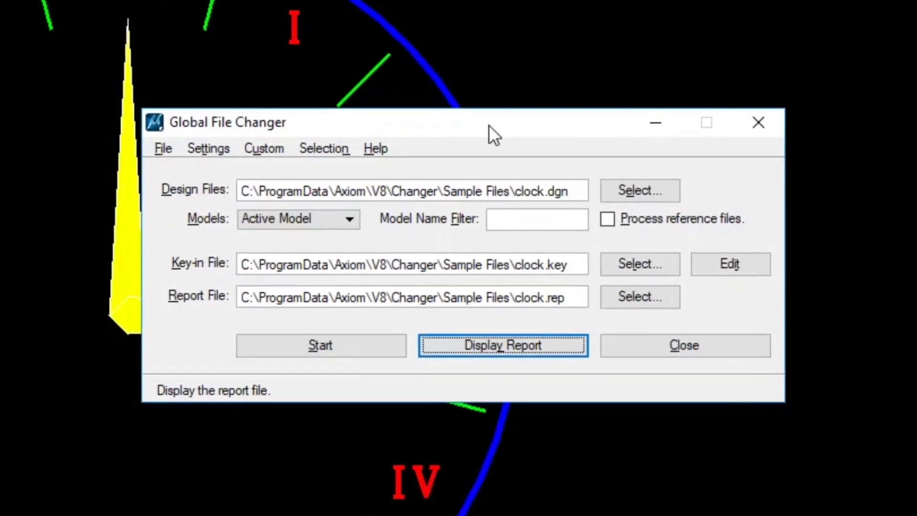
{"action": "left_click", "coordinate": [262, 149]}
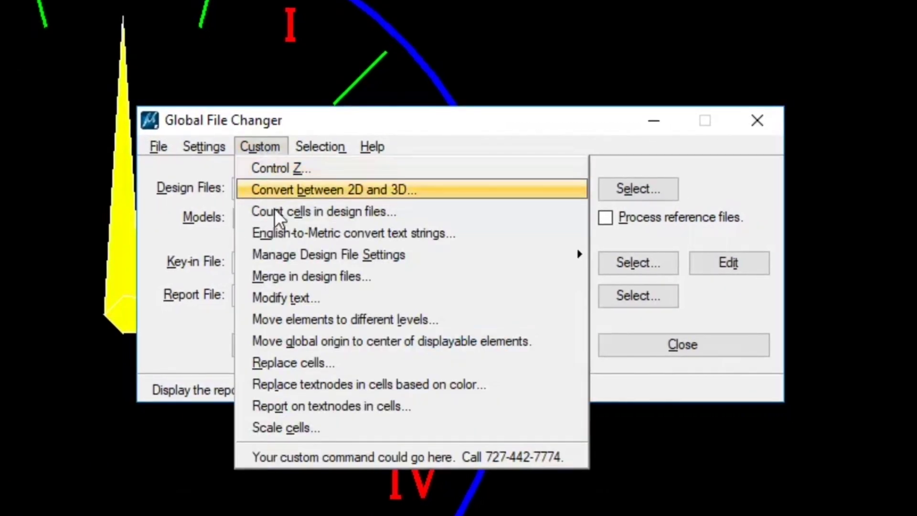
{"action": "mouse_move", "coordinate": [338, 251]}
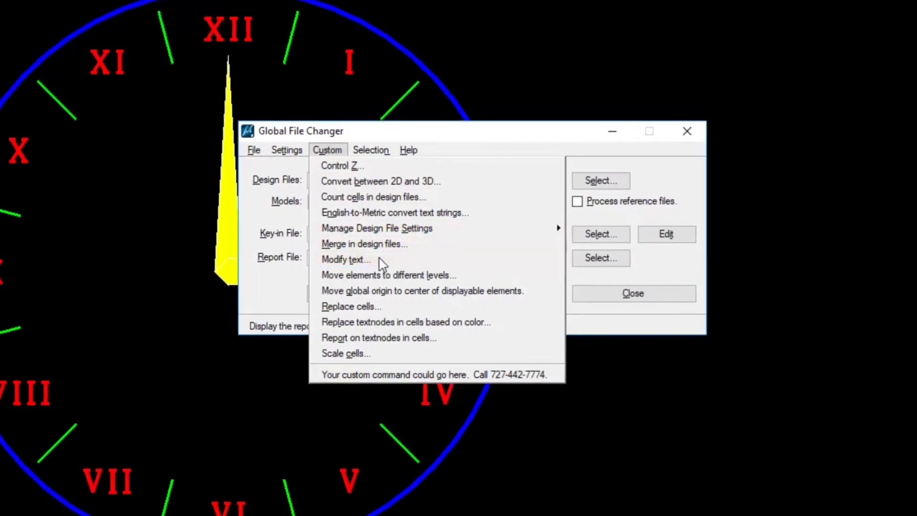
{"action": "left_click", "coordinate": [353, 260]}
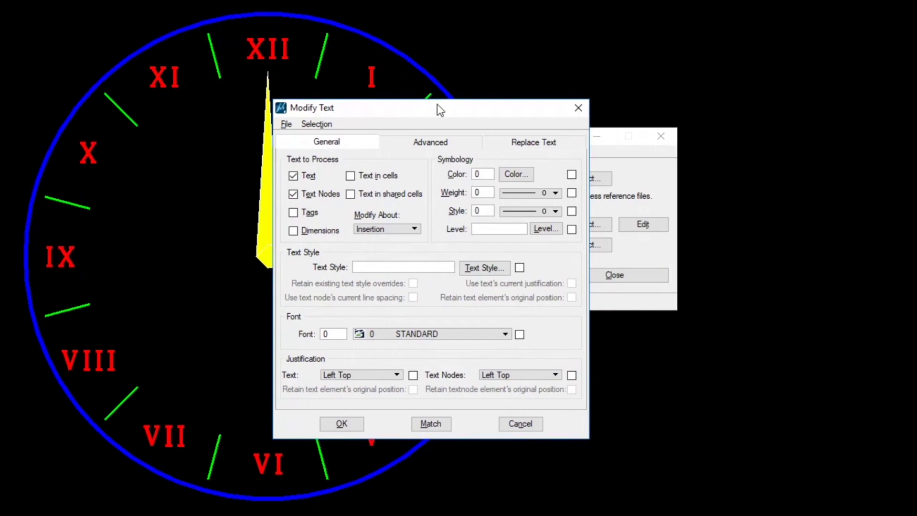
{"action": "left_click", "coordinate": [420, 143]}
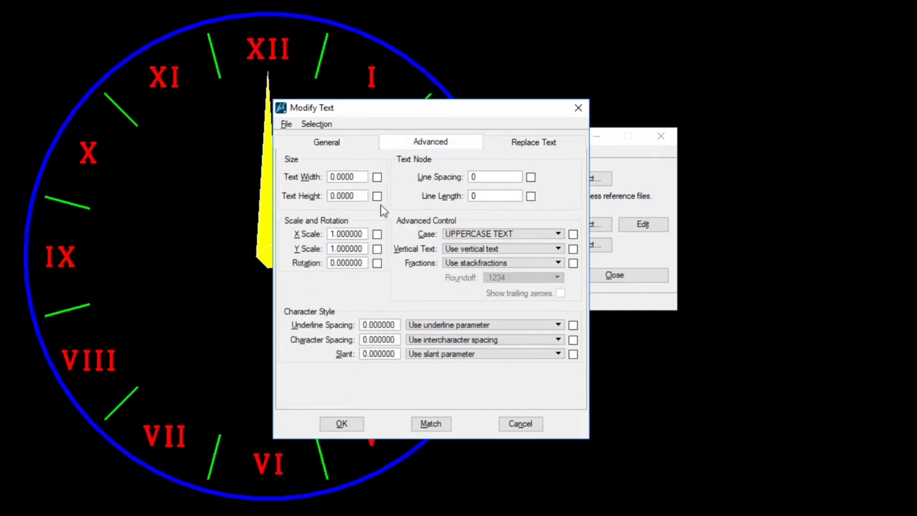
{"action": "left_click", "coordinate": [535, 143]}
{"action": "left_click", "coordinate": [311, 189]}
{"action": "left_click", "coordinate": [449, 187]}
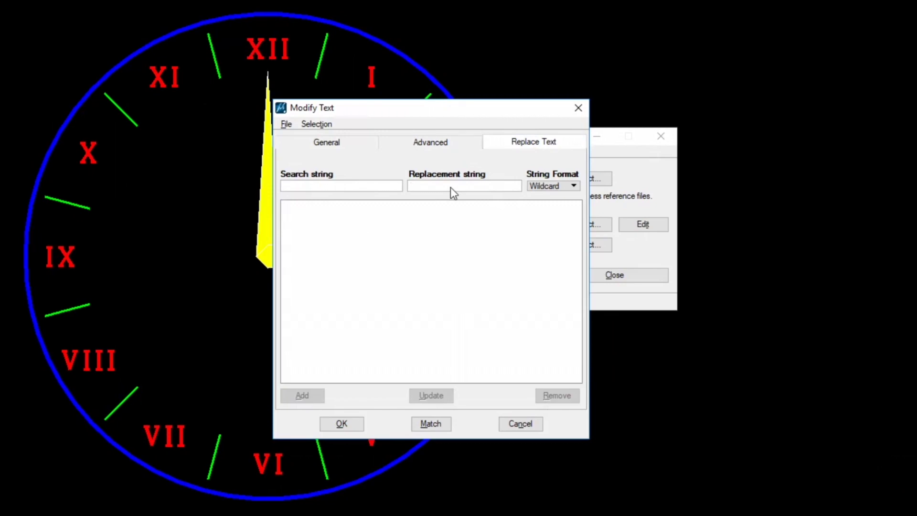
{"action": "left_click", "coordinate": [531, 423]}
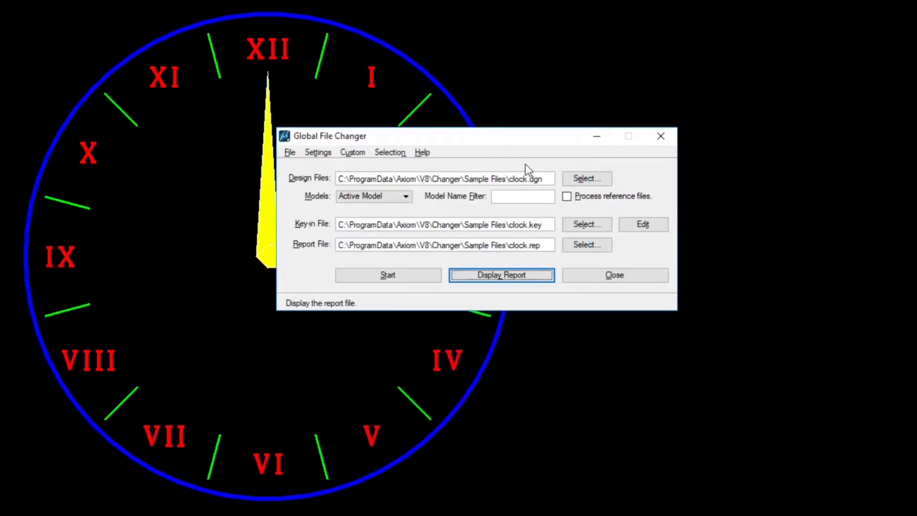
{"action": "left_click", "coordinate": [361, 156]}
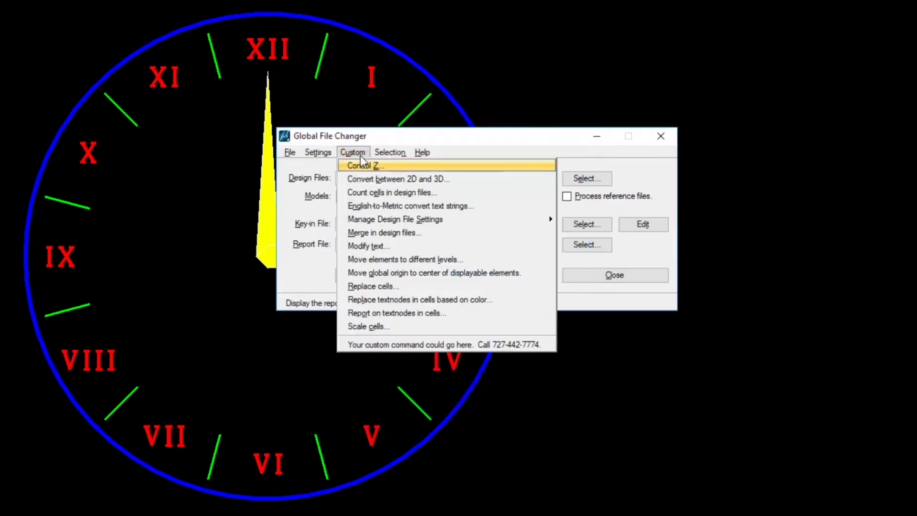
{"action": "left_click", "coordinate": [412, 286]}
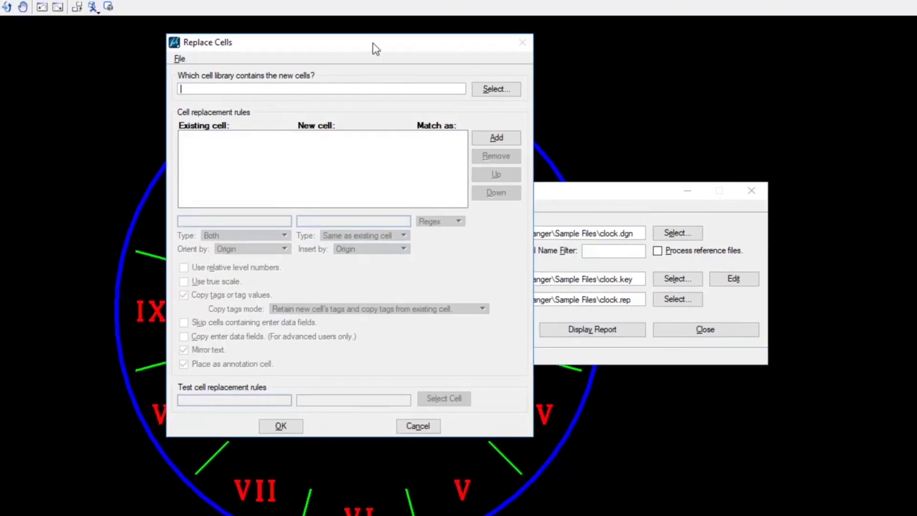
{"action": "left_click_drag", "start_coordinate": [372, 42], "coordinate": [409, 84]}
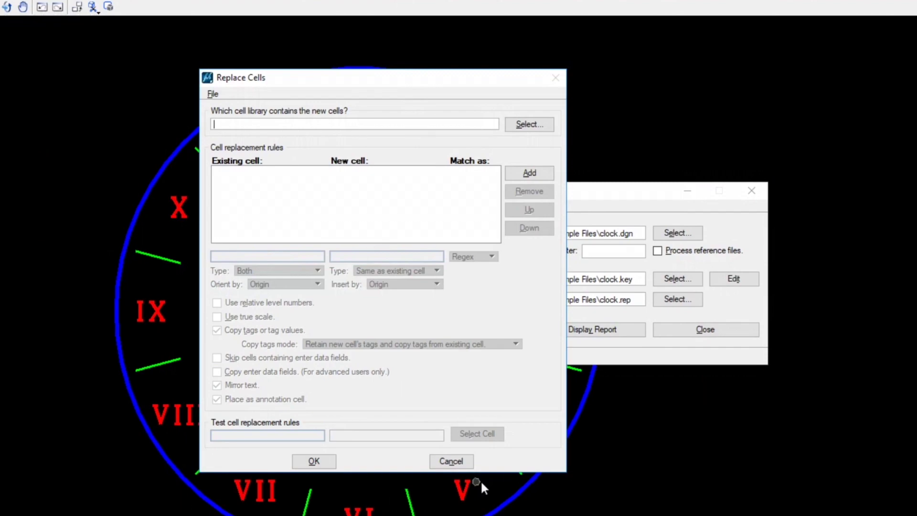
{"action": "left_click", "coordinate": [456, 461]}
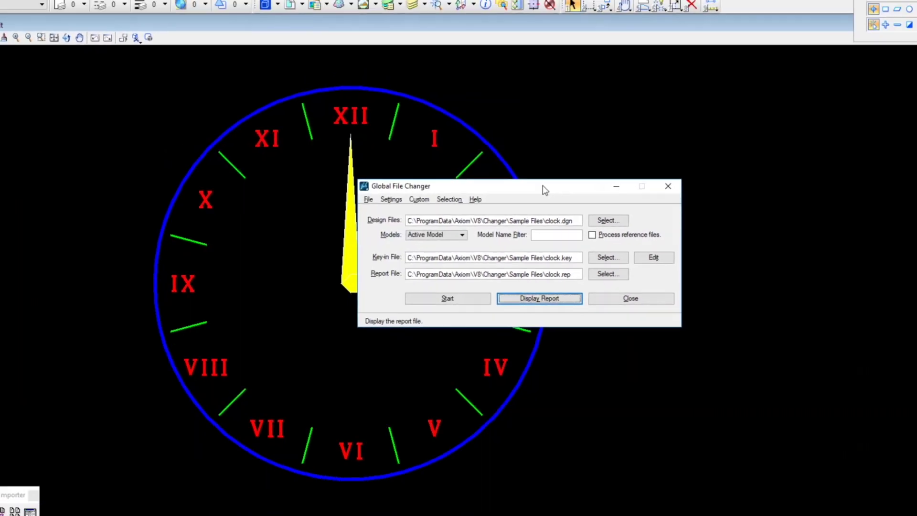